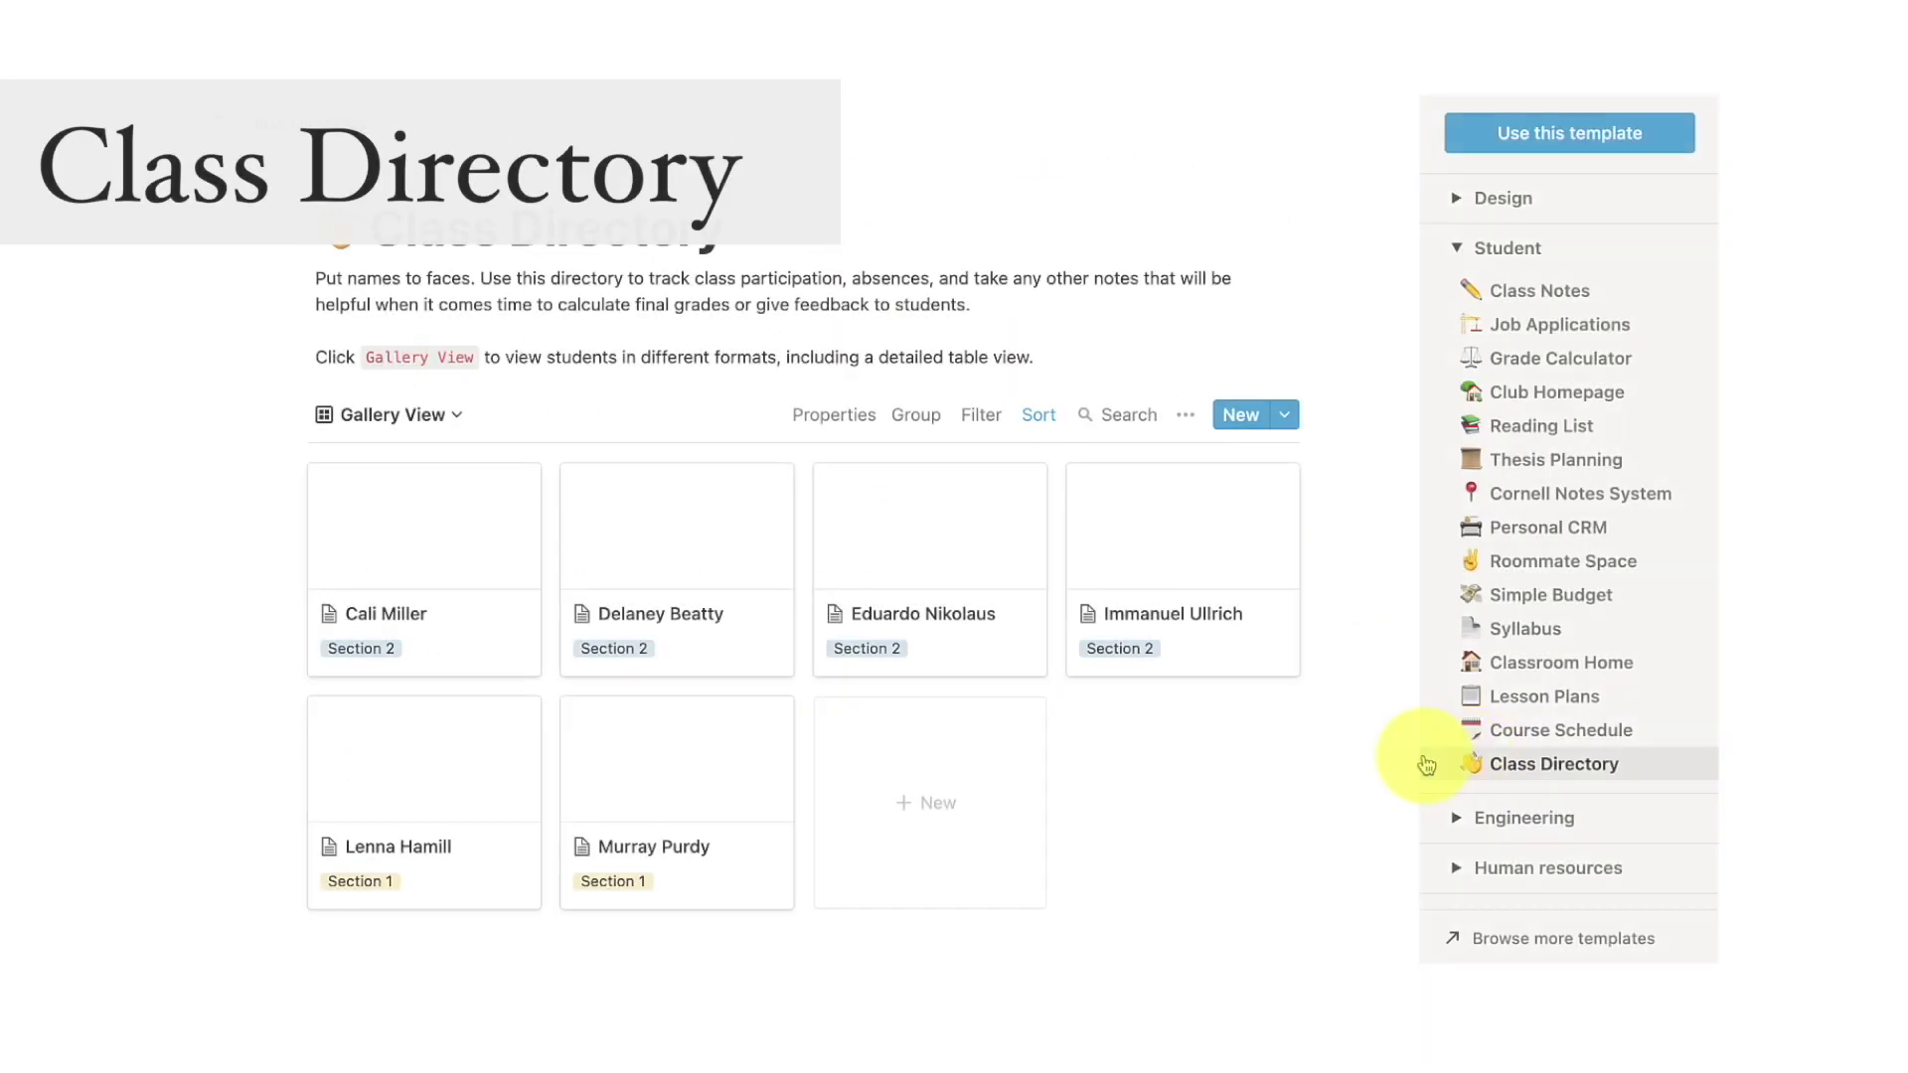
scroll(1311, 766, "down", 2)
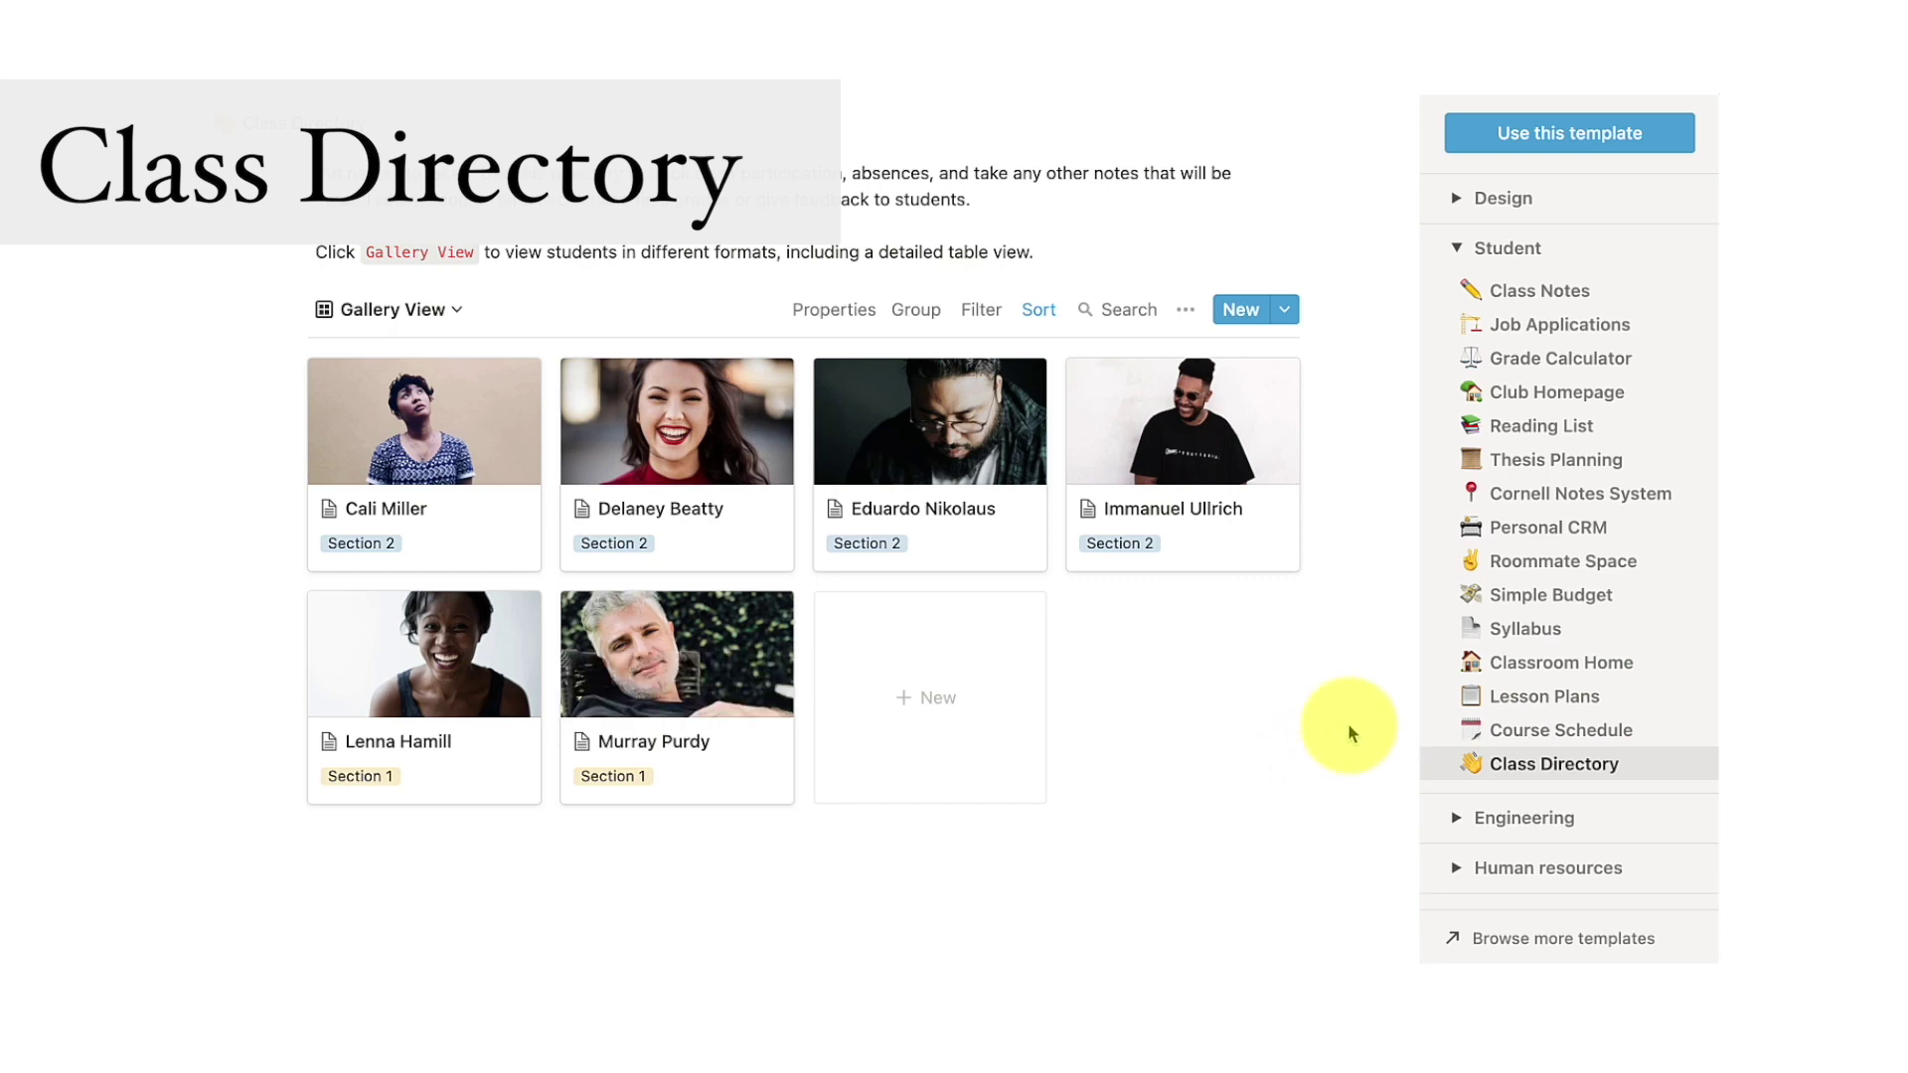
Add the Syllabus template to the workspace and retitle the page 'Course Outline'
left_click(1454, 628)
left_click(1530, 131)
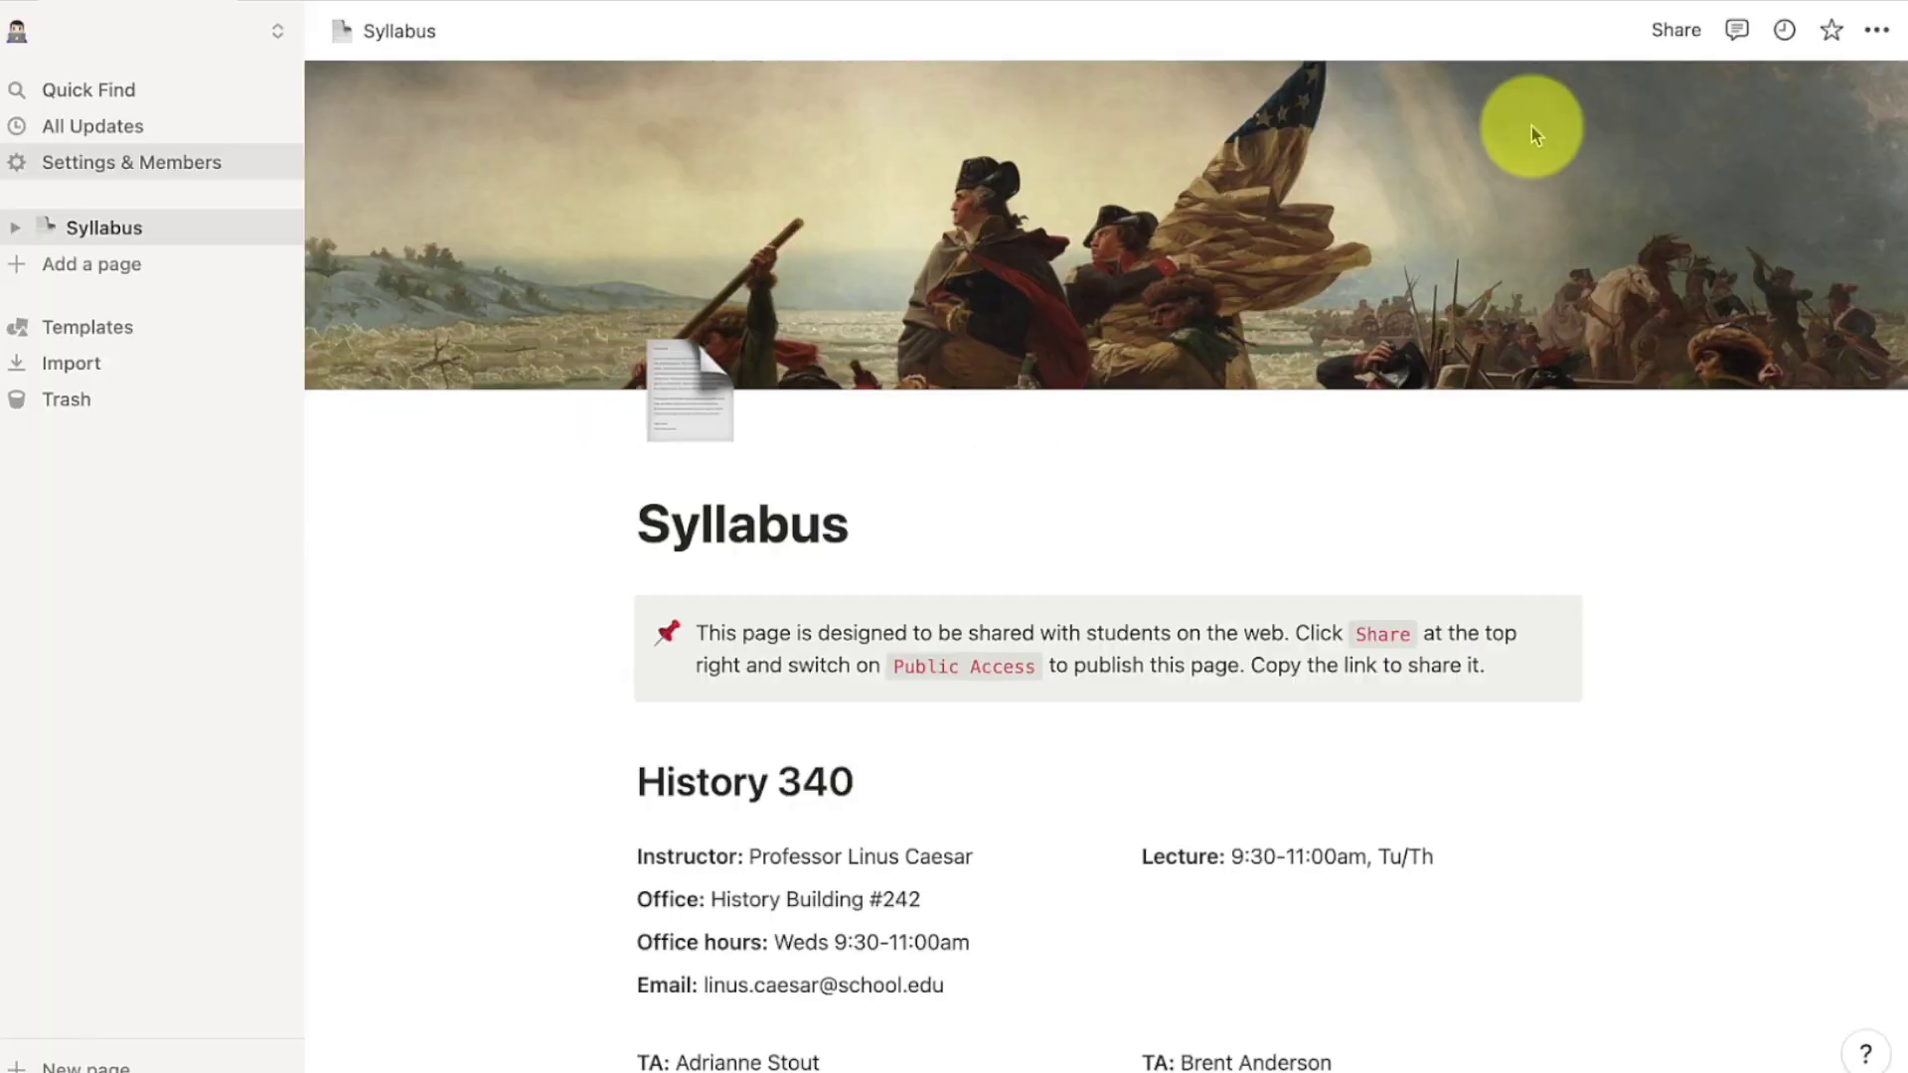
scroll(1532, 127, "down", 2)
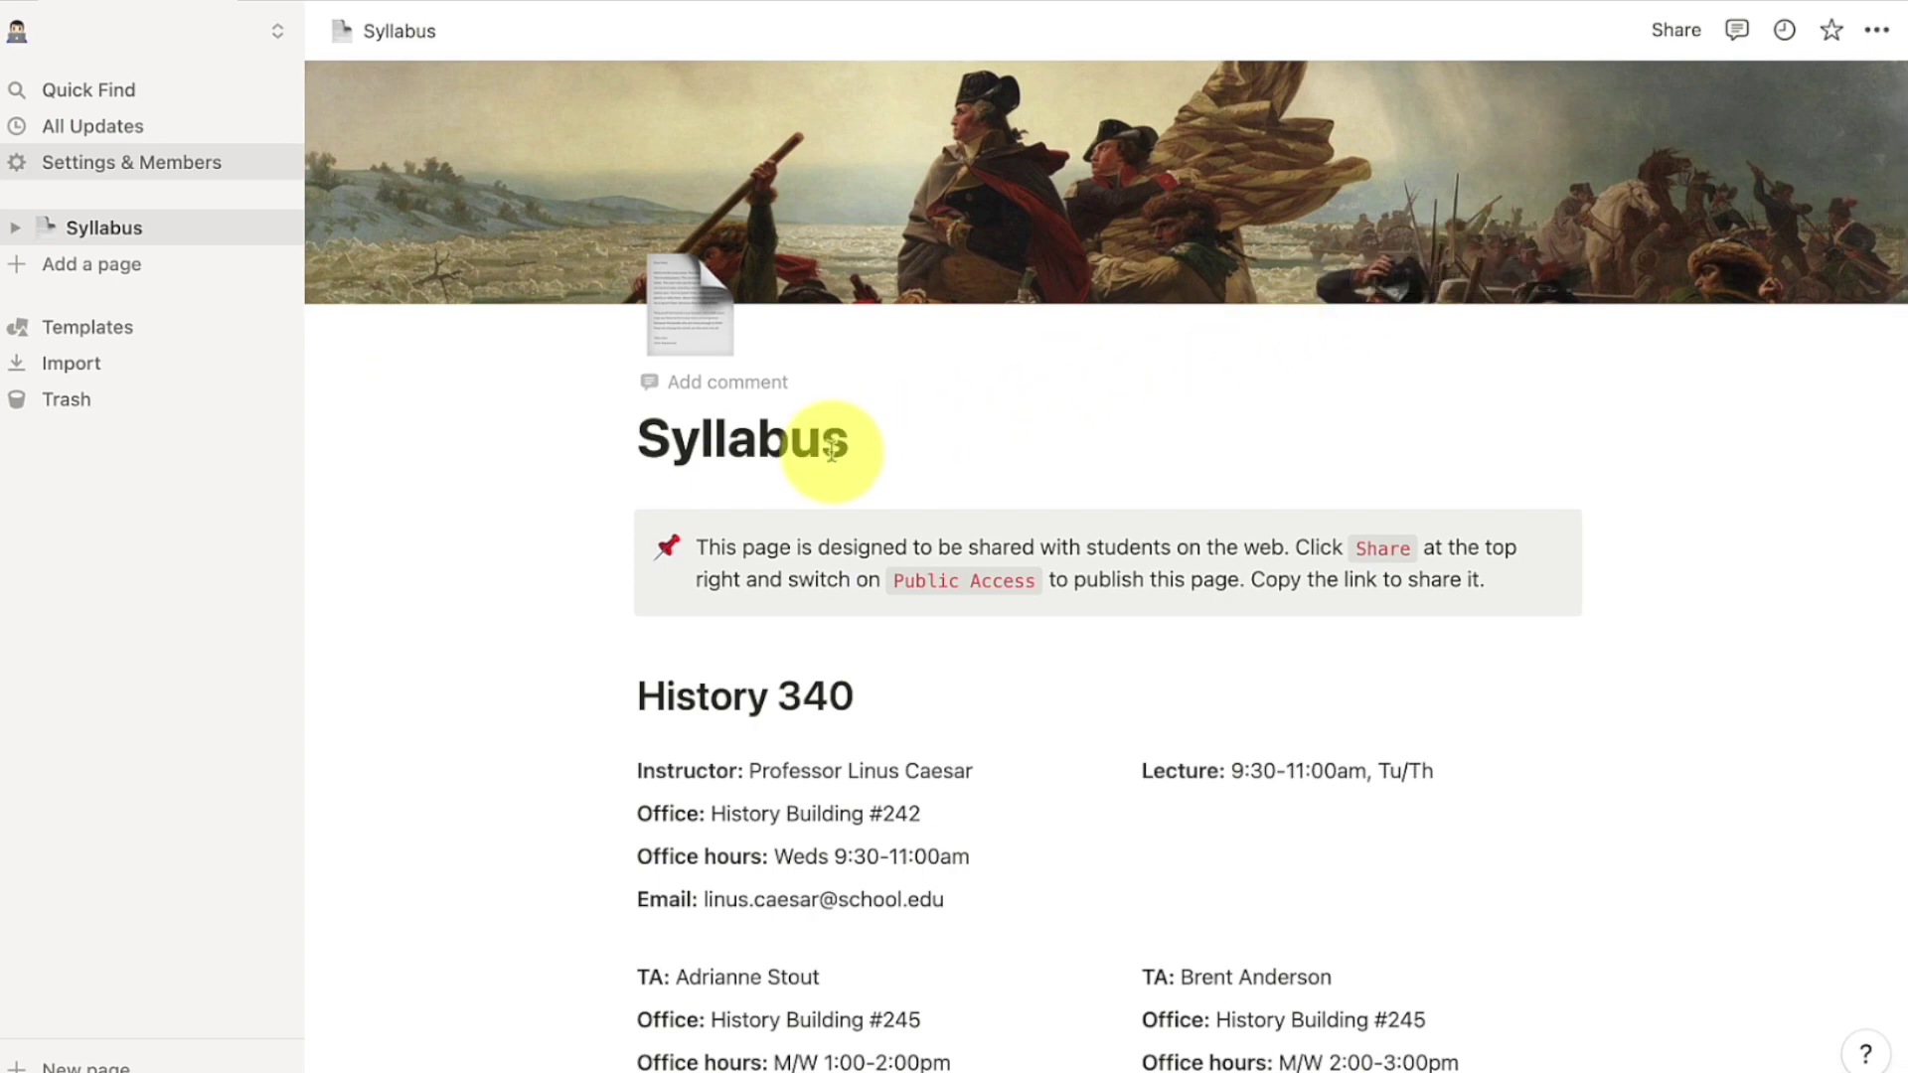
double_click(831, 447)
type("Course Outline")
scroll(629, 461, "down", 2)
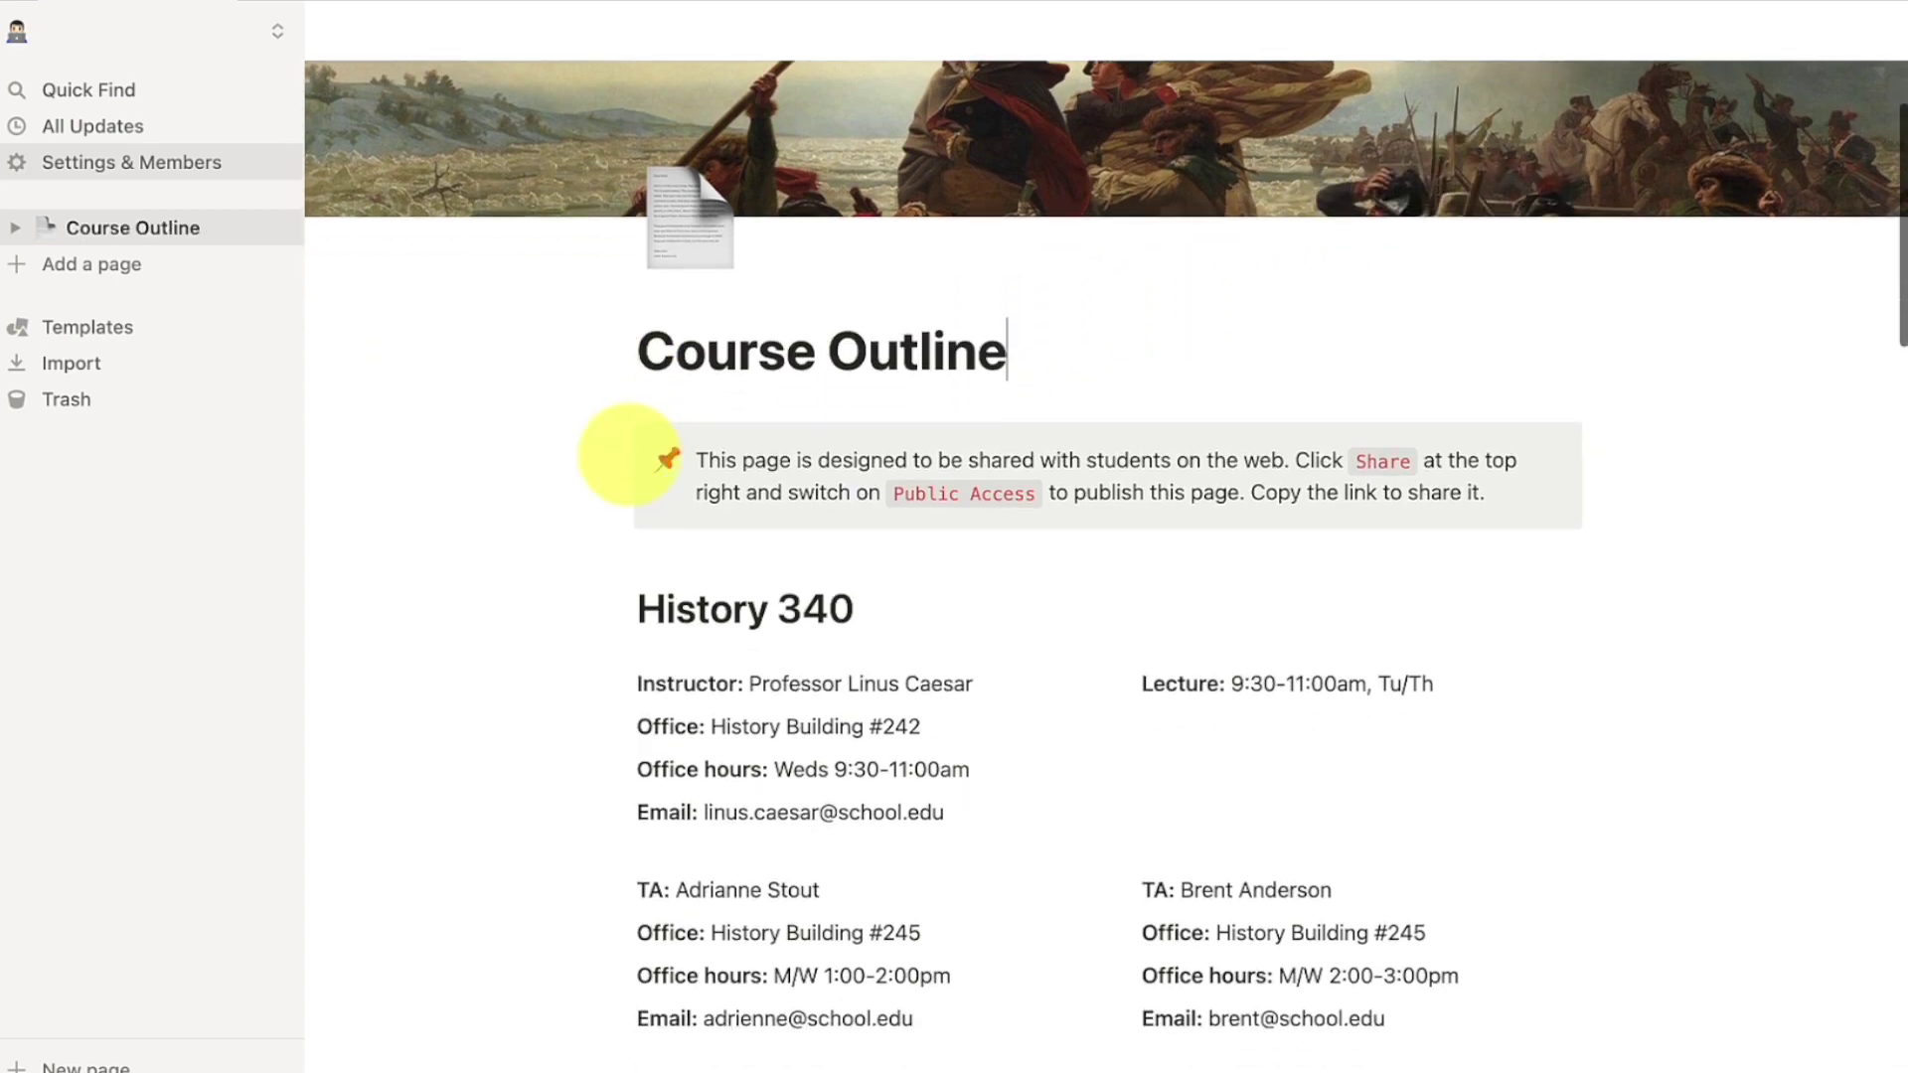
scroll(631, 447, "down", 5)
scroll(810, 468, "down", 5)
Review the Common Sense reading entry, then add an empty video embed under Video Resources
left_click(880, 468)
scroll(864, 672, "down", 1)
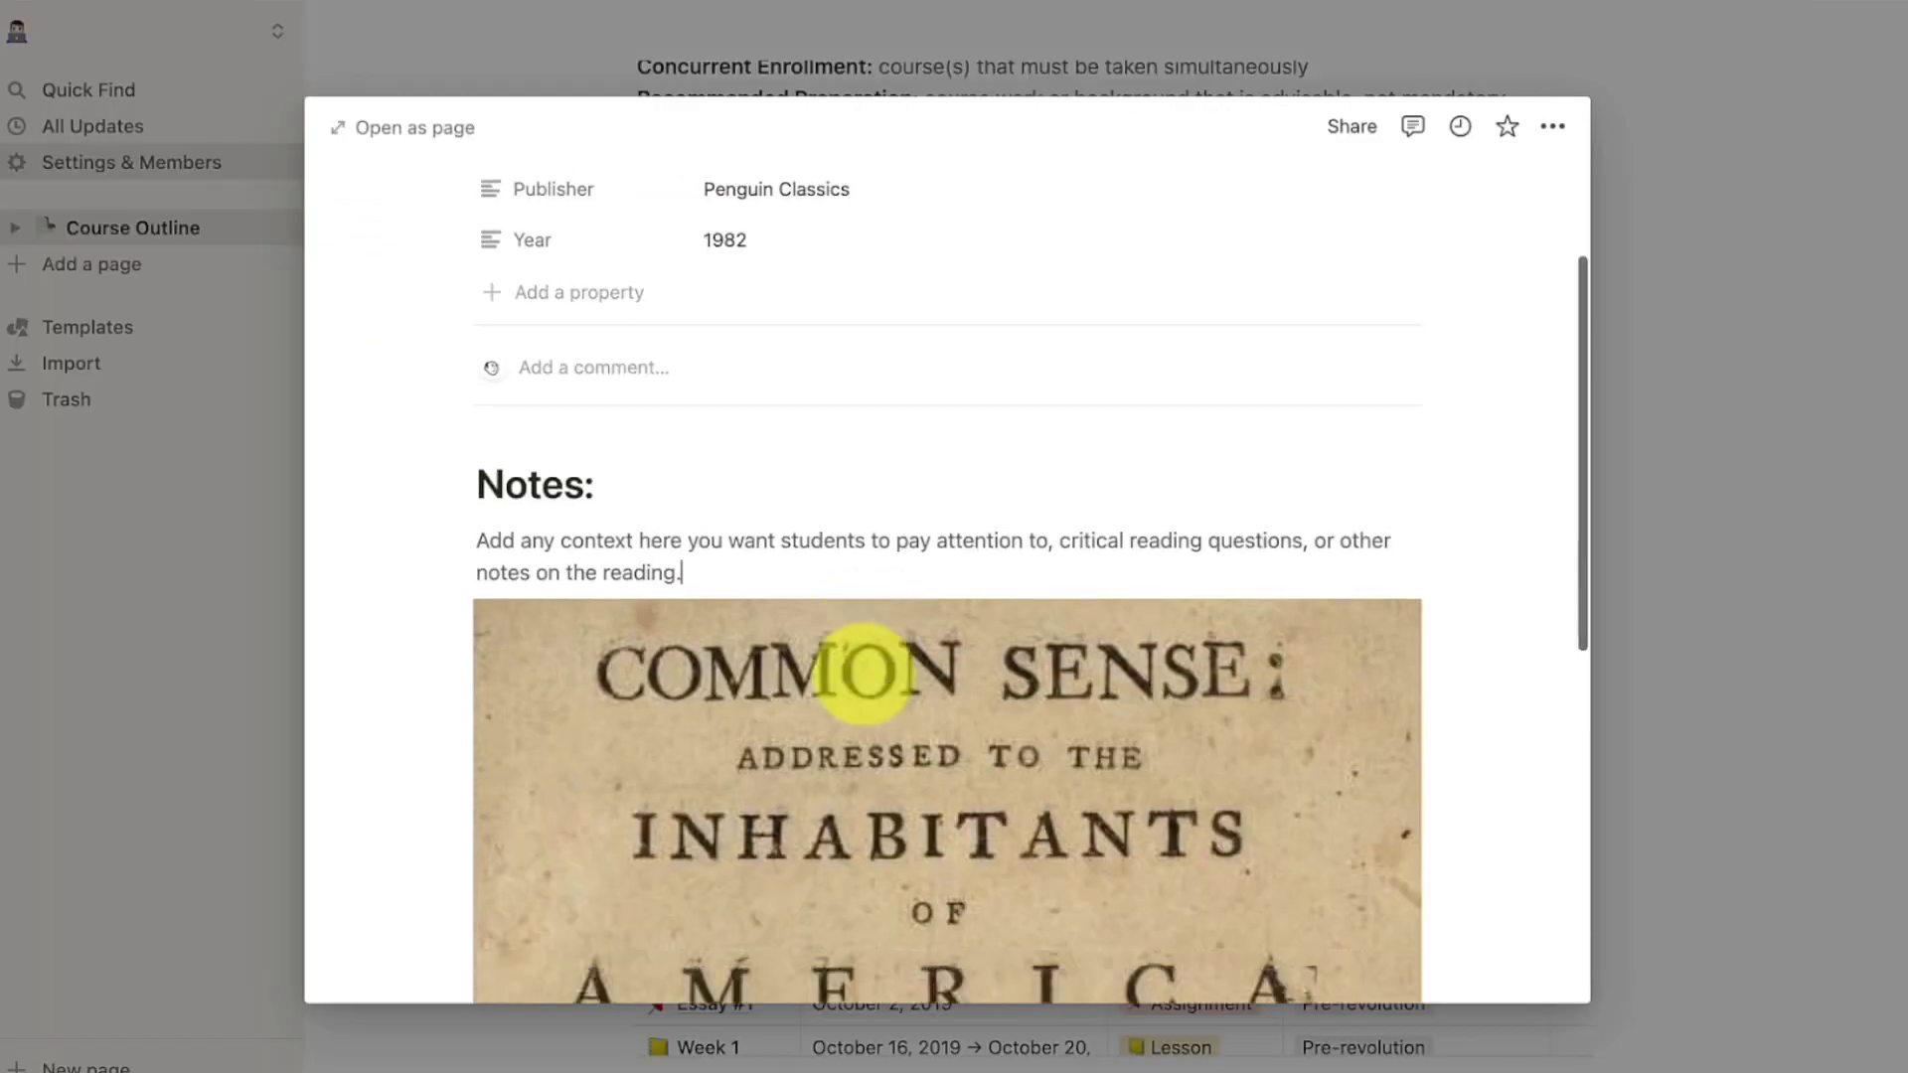
scroll(865, 672, "down", 3)
scroll(852, 682, "down", 5)
left_click(1661, 618)
type("/")
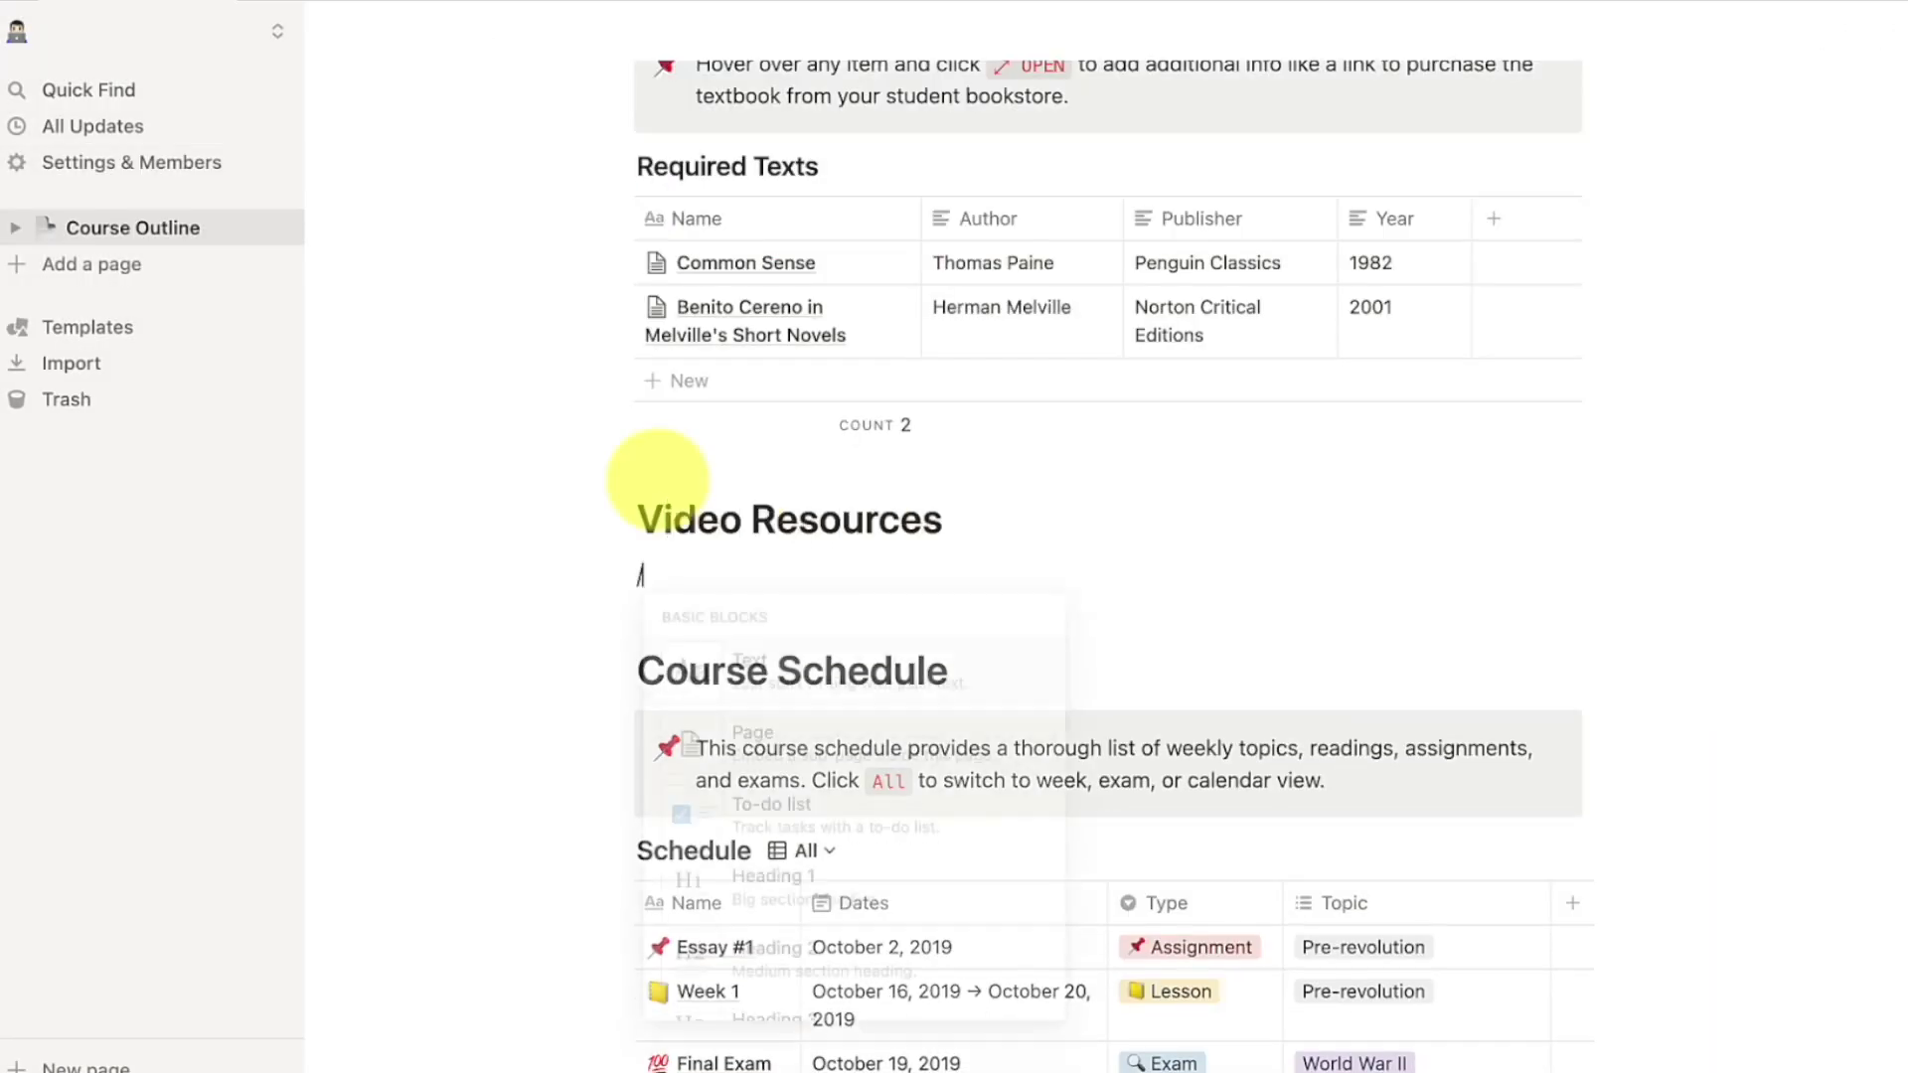
type("vi")
key("Return")
key("ctrl+v")
key("Return")
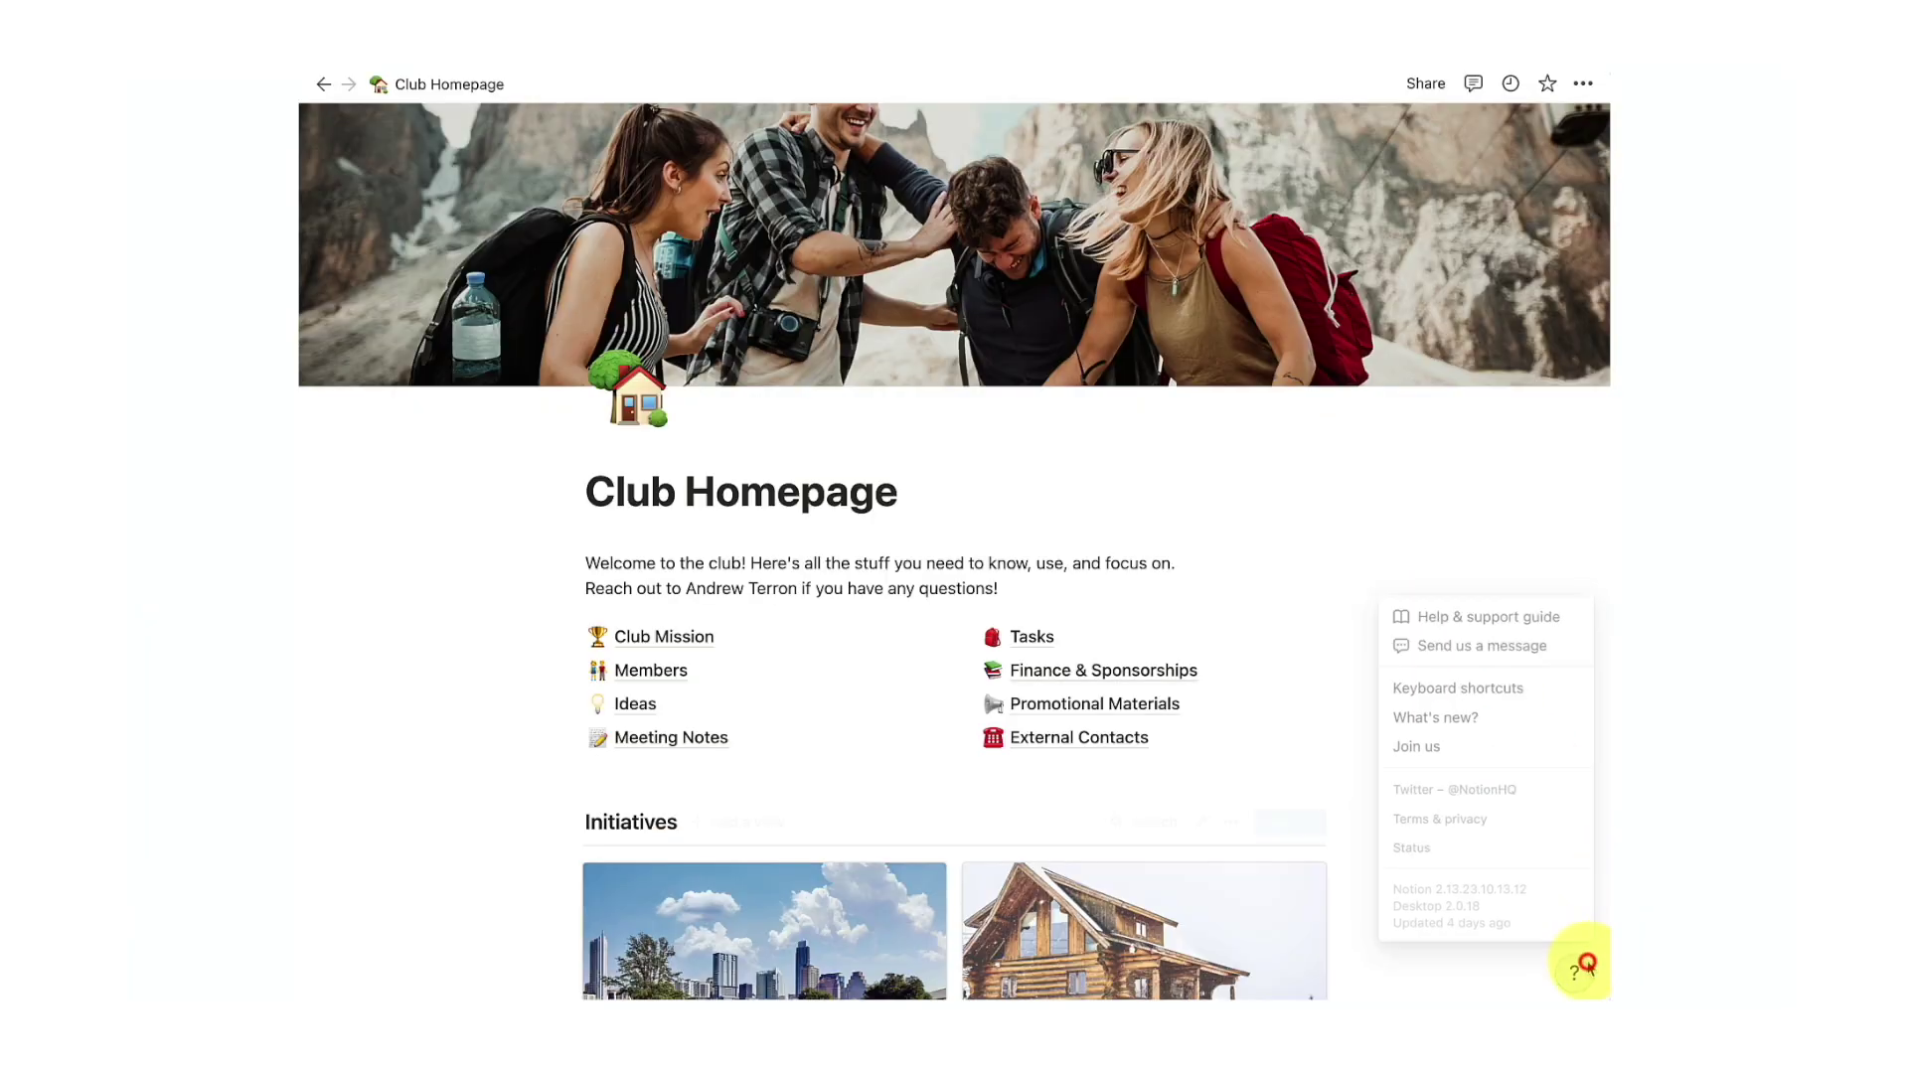
Choose 'Send us a message' from the help menu to start a Notion support chat
left_click(1542, 642)
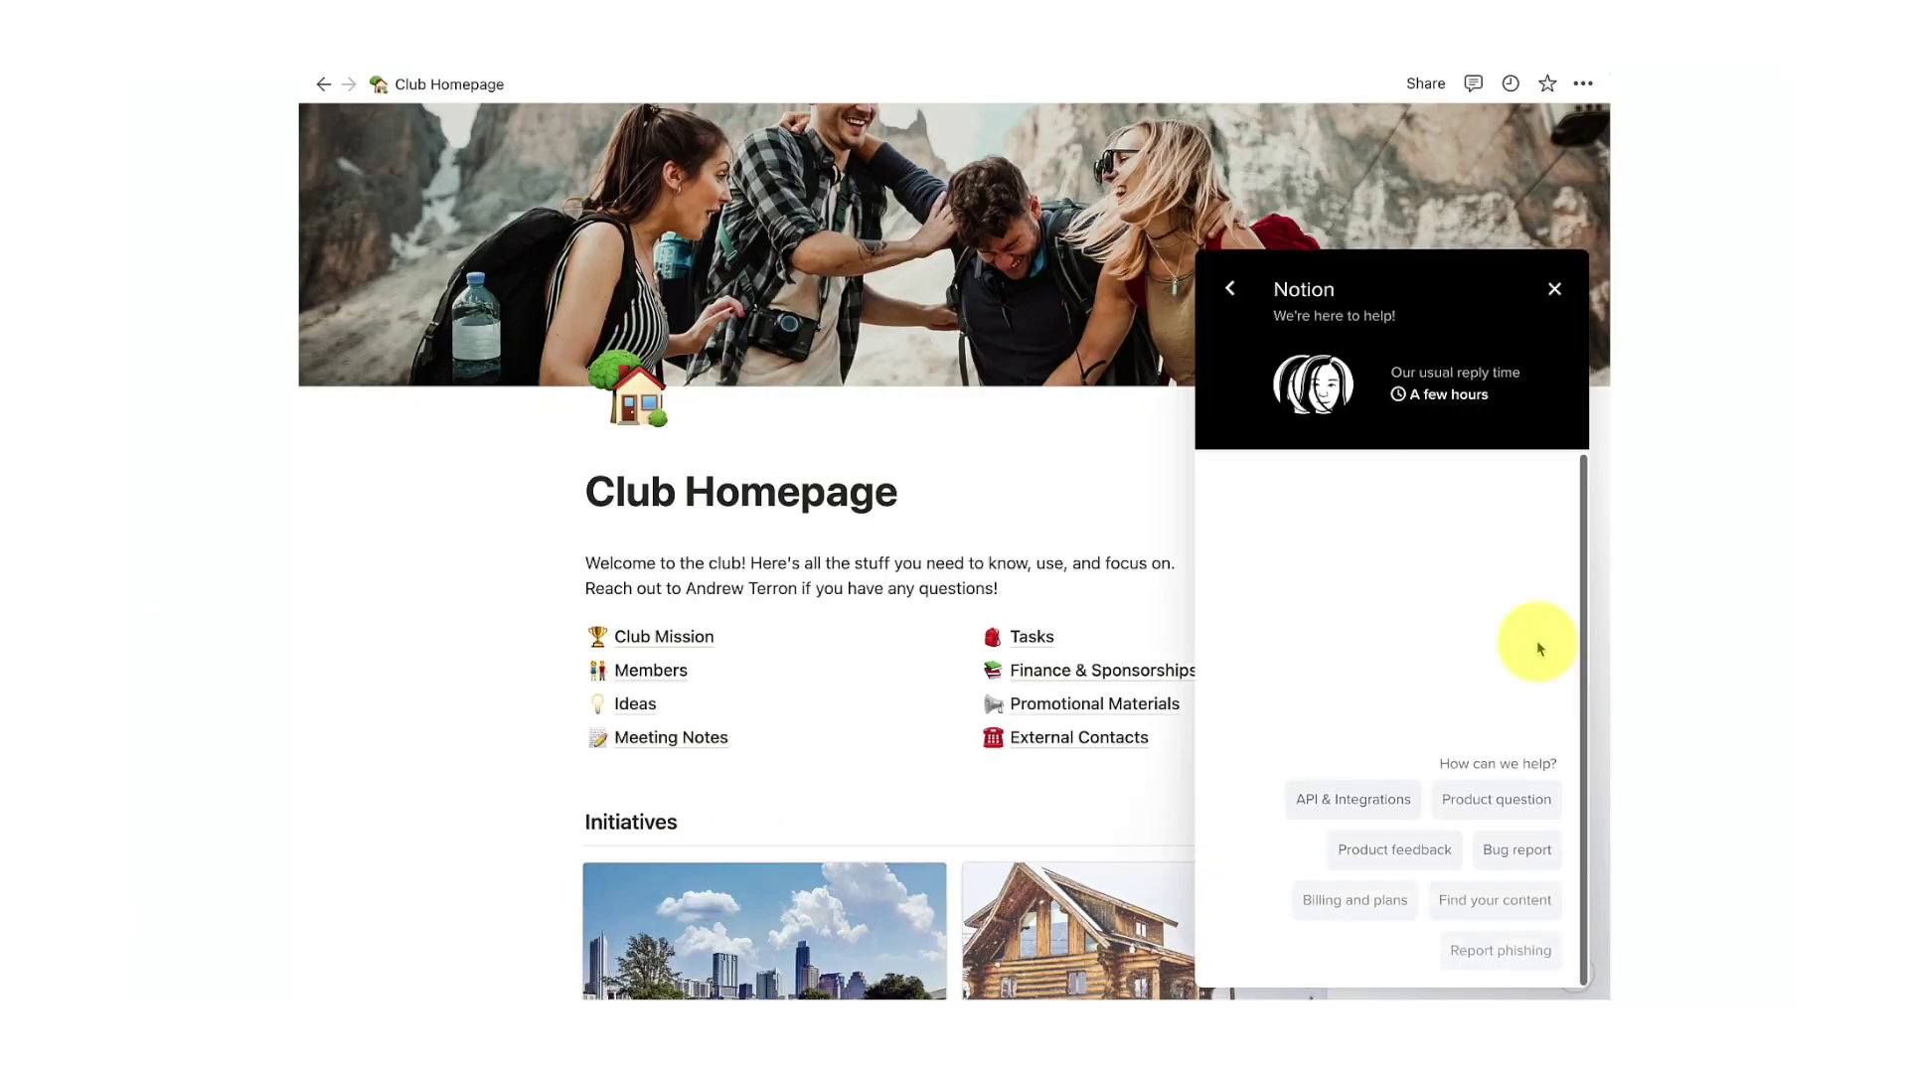